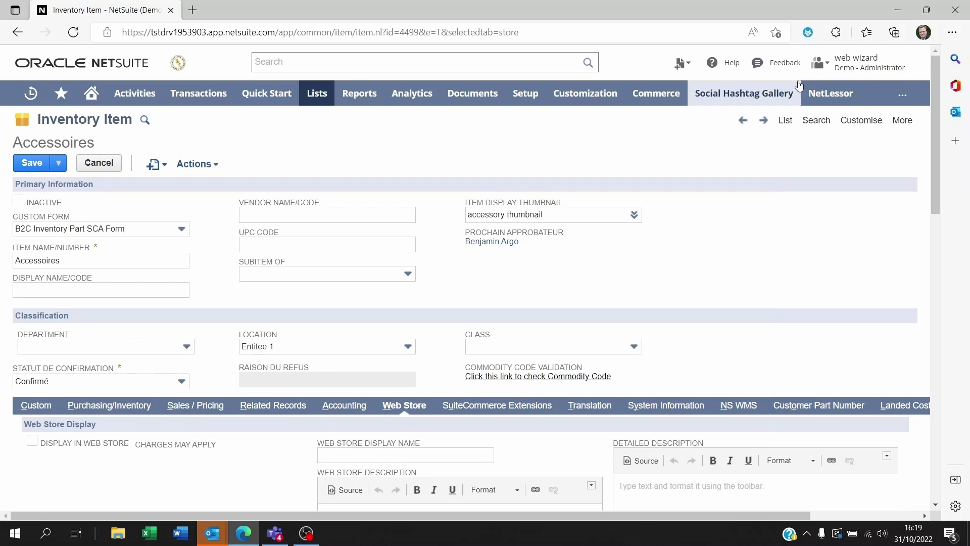
# Step: Start a new custom item field from the Accessoires item's Customise menu
pyautogui.moveTo(793, 94)
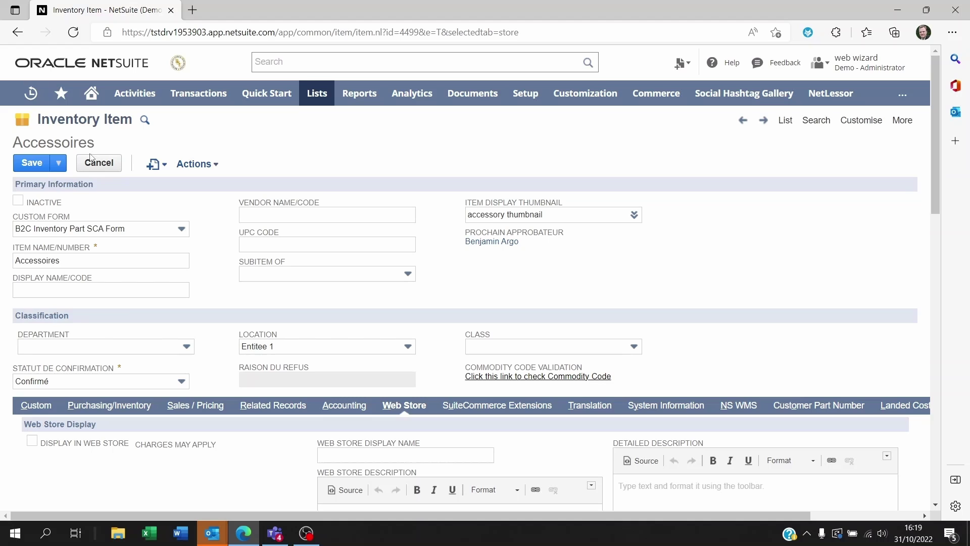
pyautogui.moveTo(46, 118); pyautogui.dragTo(134, 121)
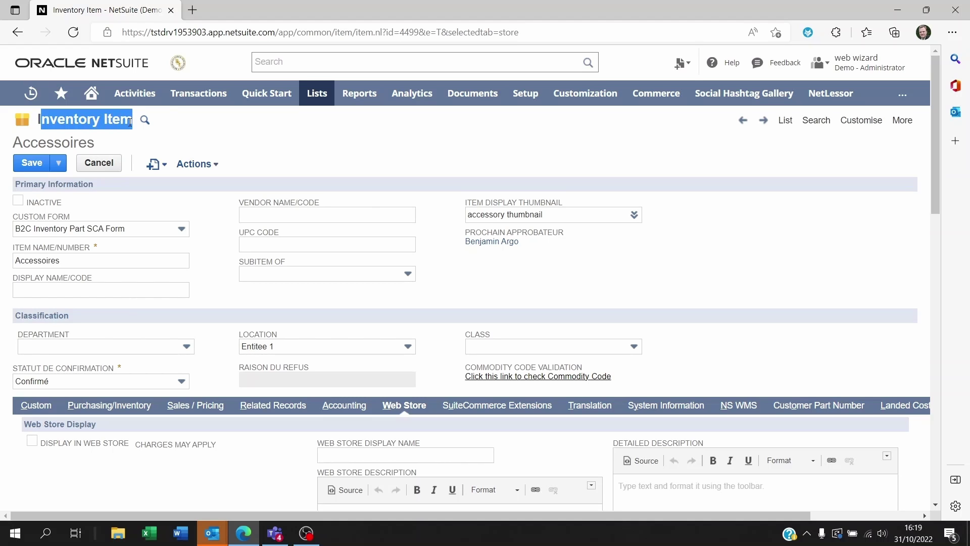
pyautogui.click(240, 138)
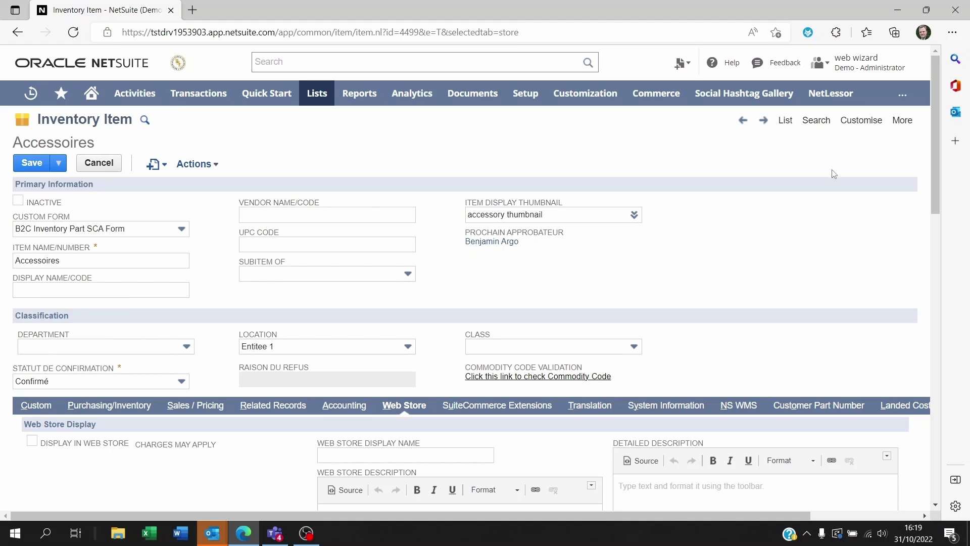
pyautogui.moveTo(873, 128)
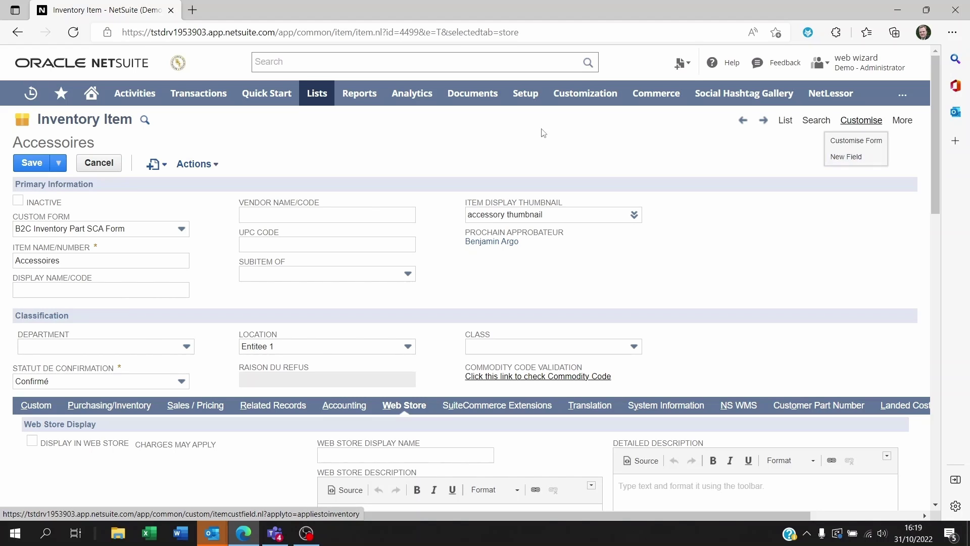
pyautogui.moveTo(614, 105)
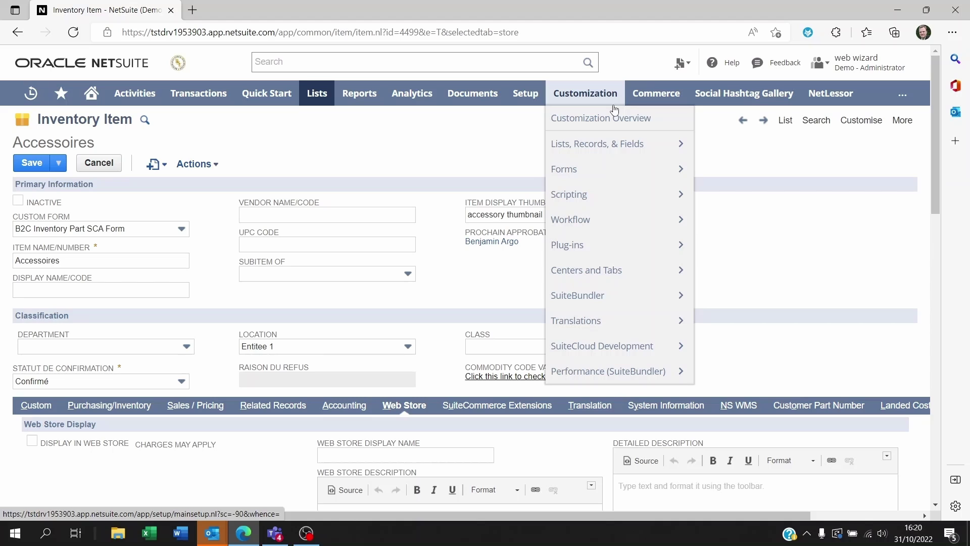
pyautogui.moveTo(610, 146)
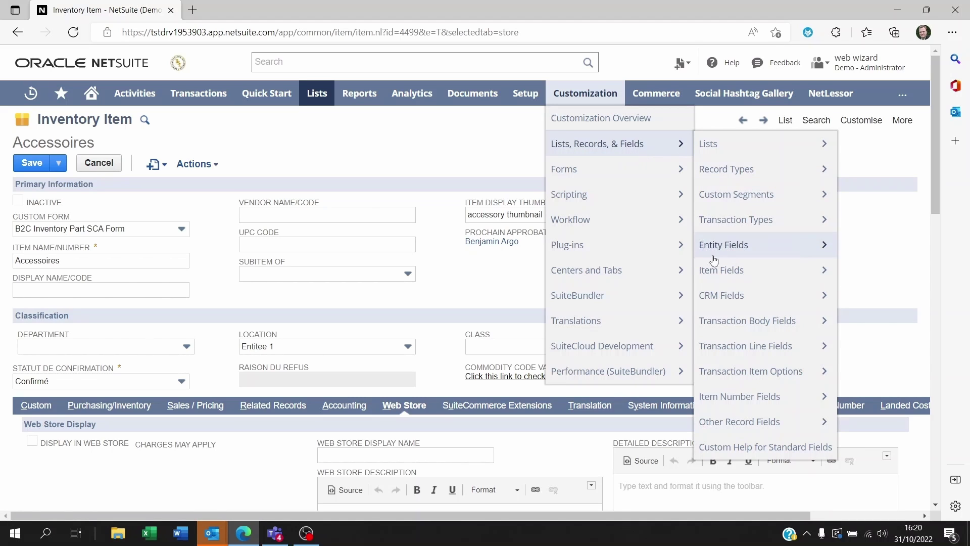
pyautogui.moveTo(714, 275)
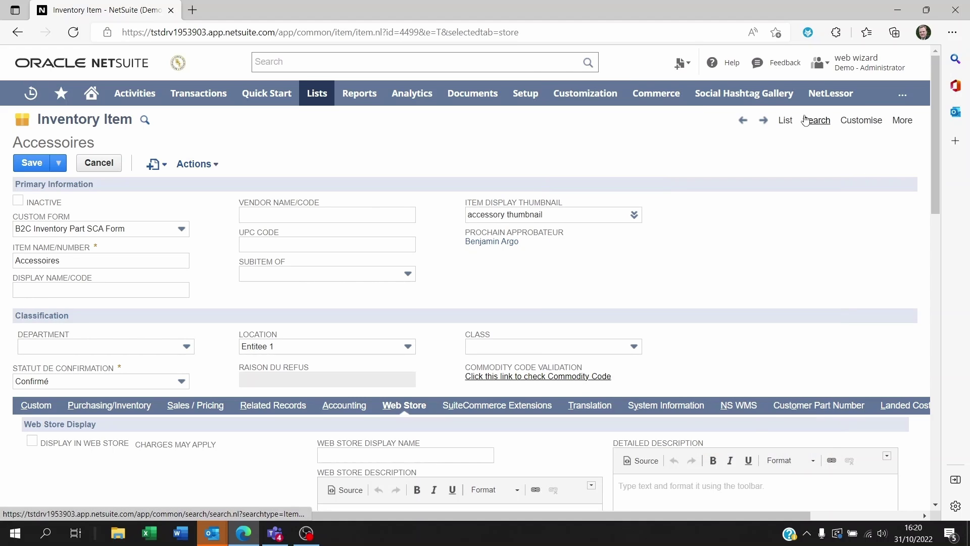
pyautogui.click(846, 156)
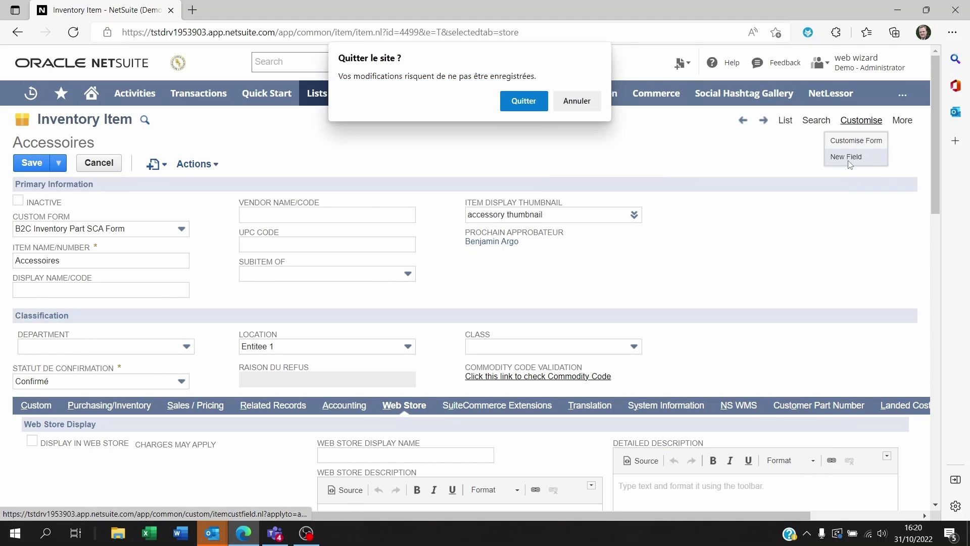
# Step: Leave the unsaved item, then enter label 'Item Image 2' and ID '_item_image_two'
pyautogui.click(523, 101)
pyautogui.moveTo(526, 99)
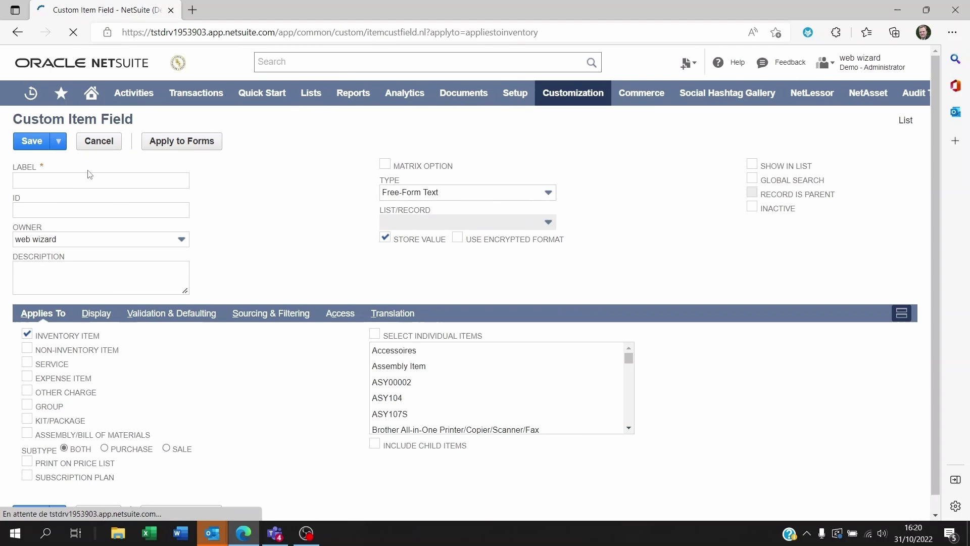
pyautogui.click(76, 182)
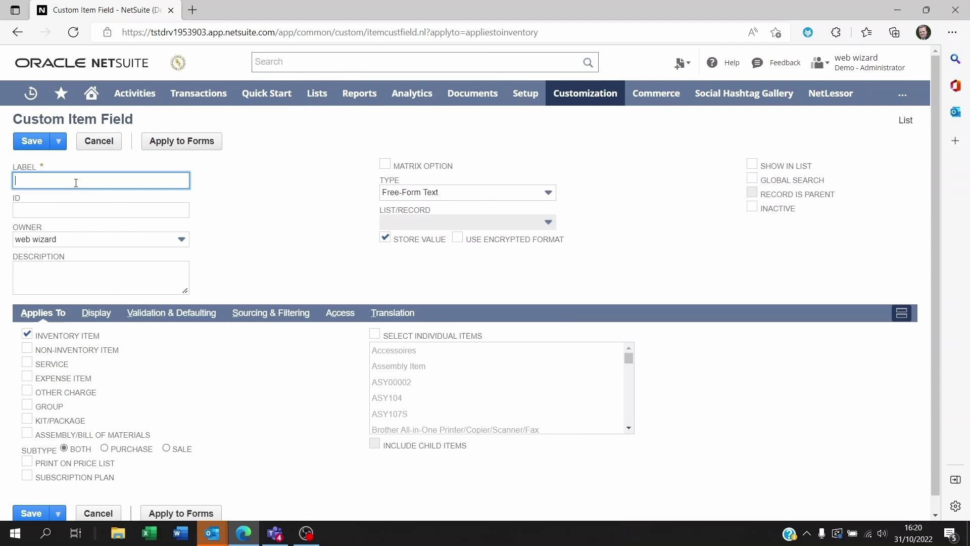
pyautogui.write('Item Image 2')
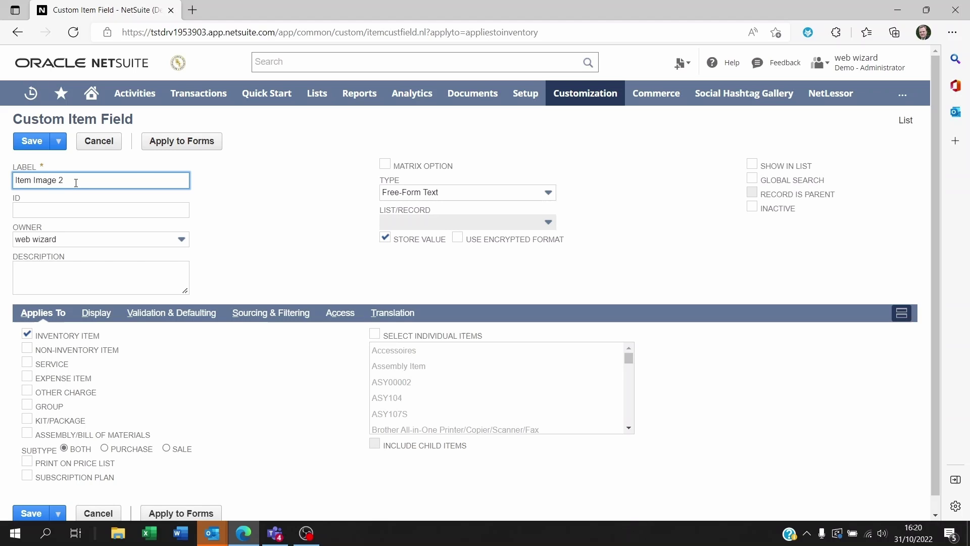
pyautogui.click(69, 211)
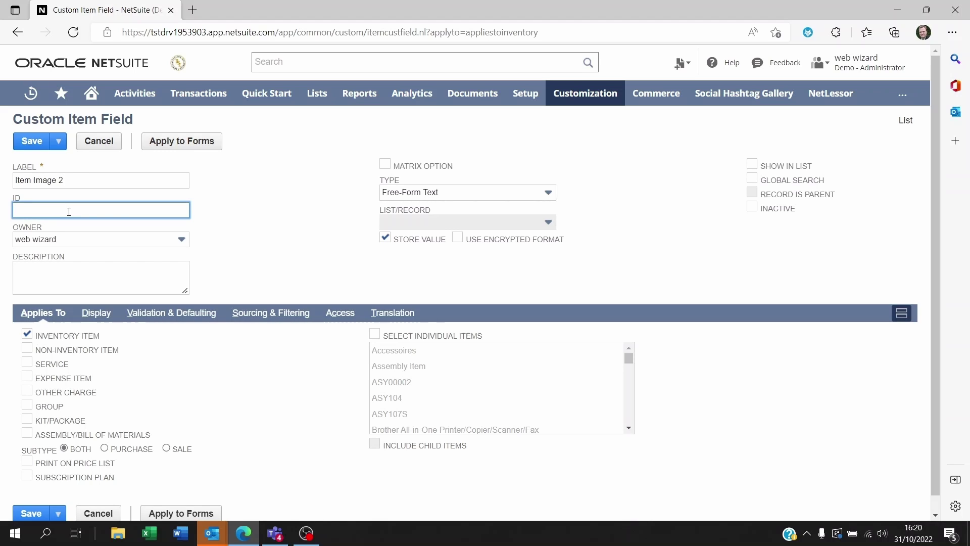
pyautogui.write('_item_image_two')
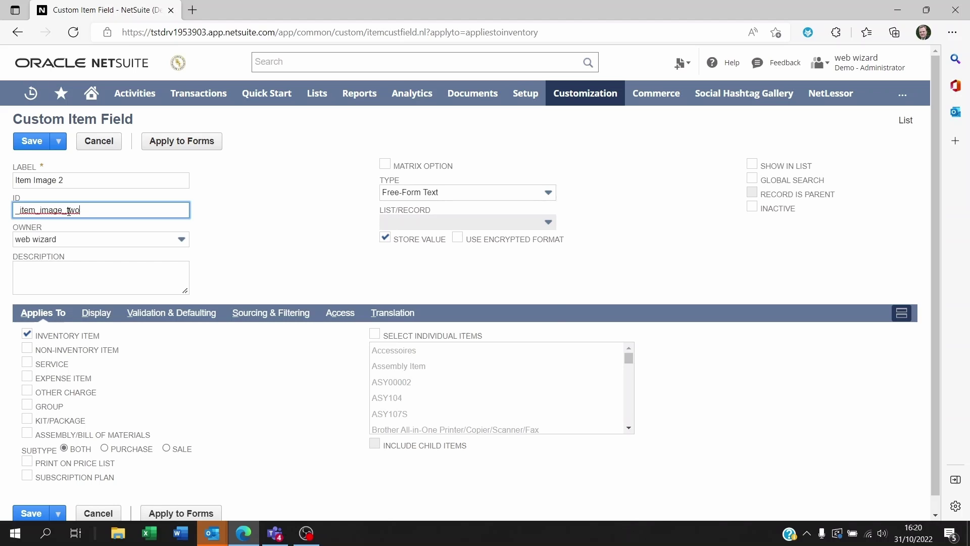
# Step: Set the field type to Image
pyautogui.click(520, 195)
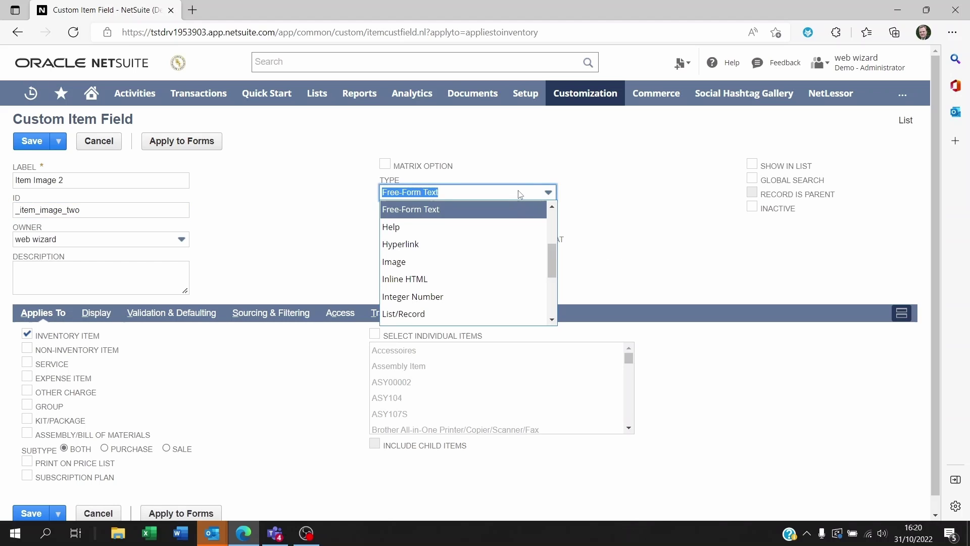
pyautogui.click(437, 262)
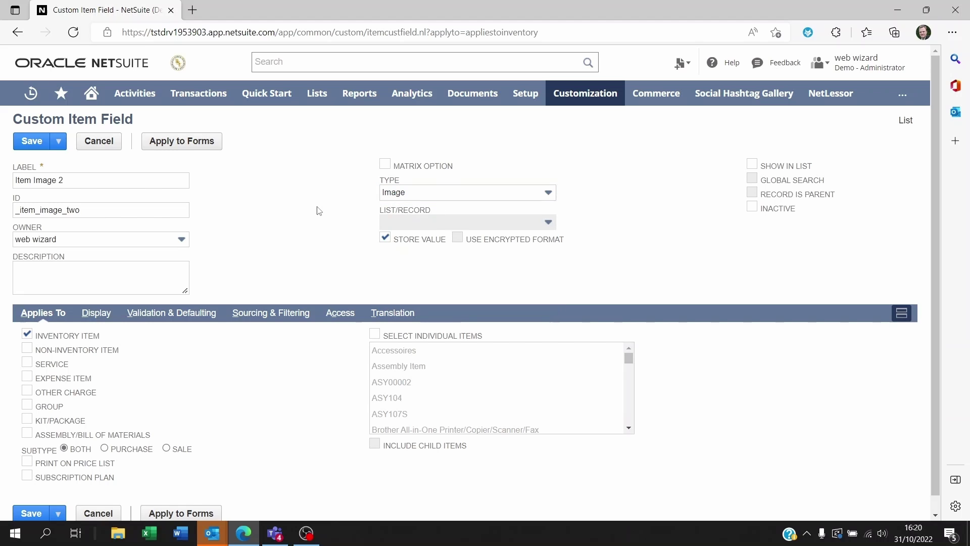
pyautogui.scroll(-1, 159, 313)
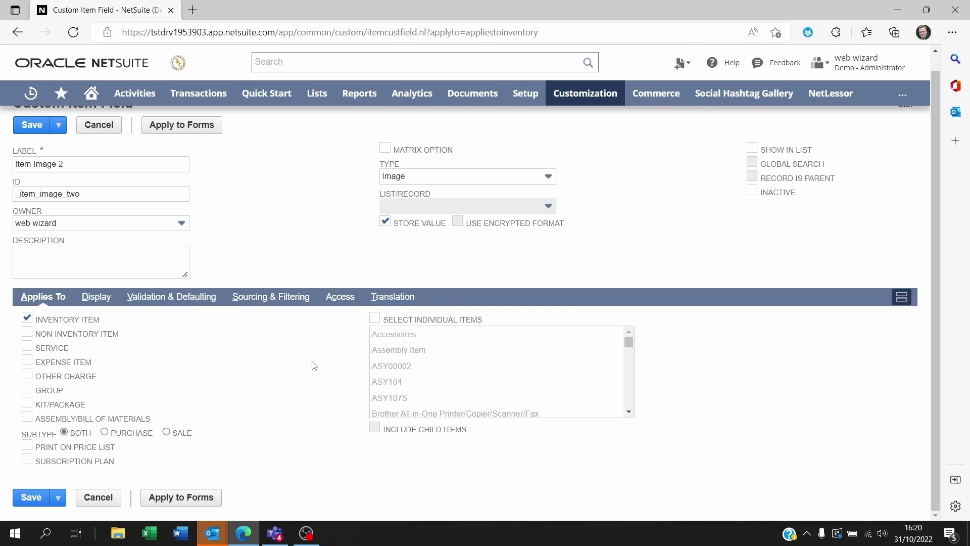
# Step: In the field's Display settings, keep the field on the Main subtab
pyautogui.click(93, 299)
pyautogui.click(108, 376)
pyautogui.click(117, 396)
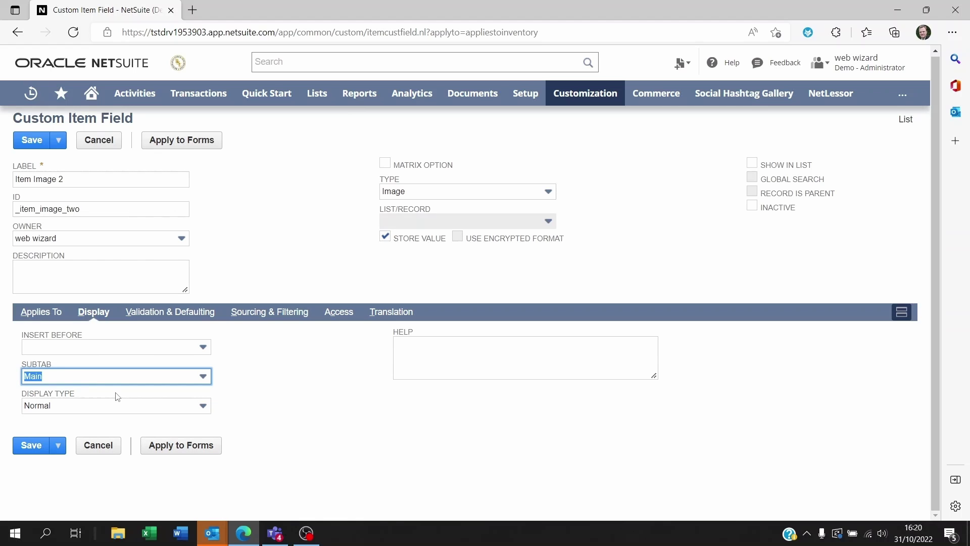
pyautogui.click(333, 385)
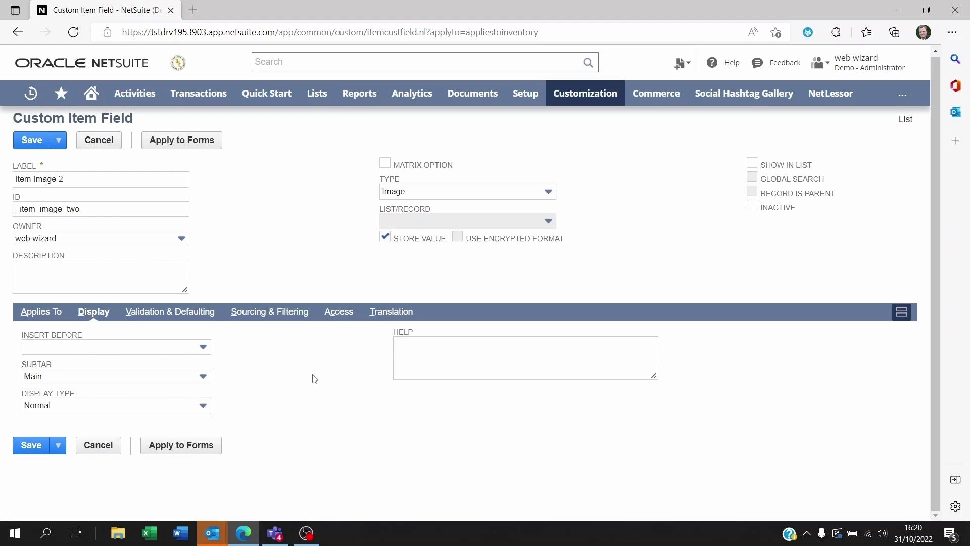
# Step: Write help text 'Please enter the image file that represents this item. 500kb limit please'
pyautogui.click(445, 351)
pyautogui.write('Ple')
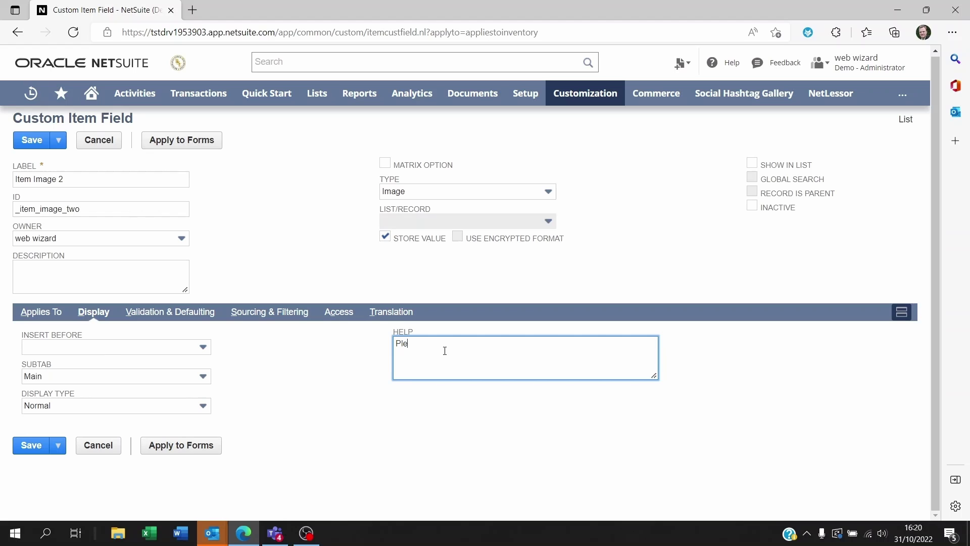
pyautogui.write('ase enter the image file that repres')
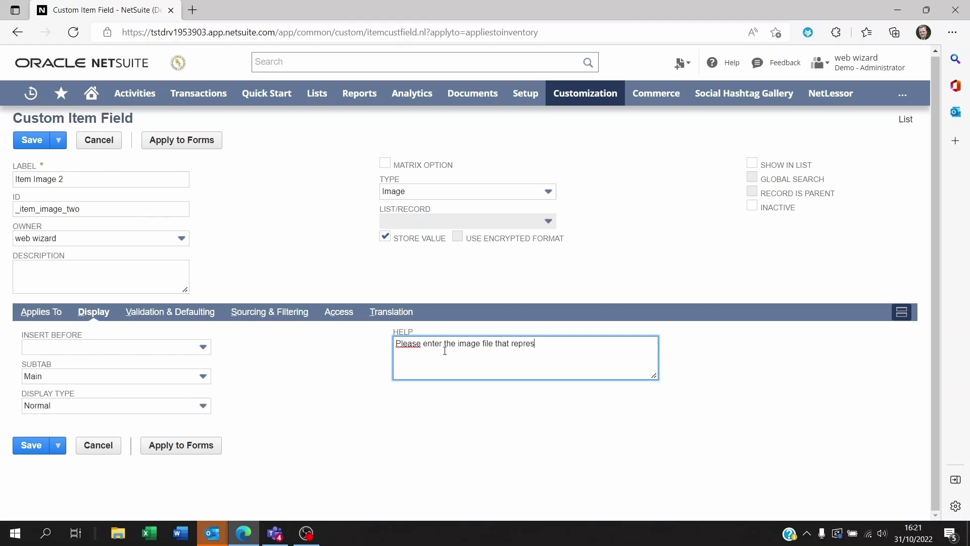
pyautogui.write('ents this item. 500kb')
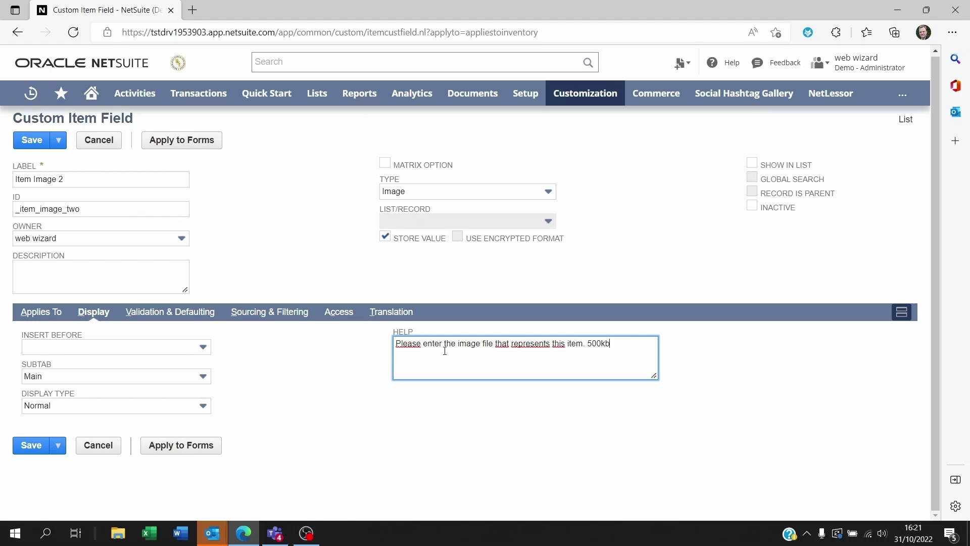
pyautogui.write('limit please')
pyautogui.click(792, 261)
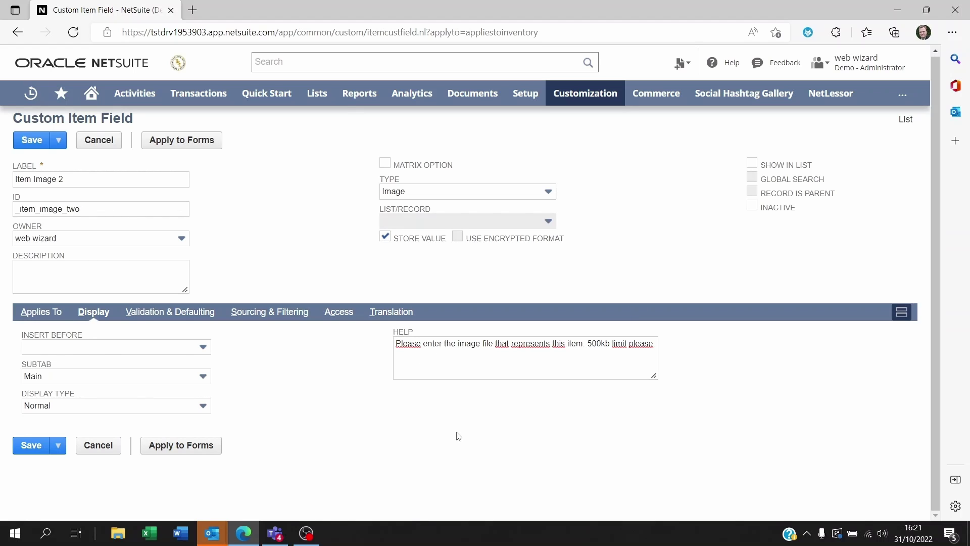
# Step: Append 'Width: 300px Height 500px' after the 500kb limit note in the help text
pyautogui.click(586, 344)
pyautogui.moveTo(586, 344); pyautogui.dragTo(610, 344)
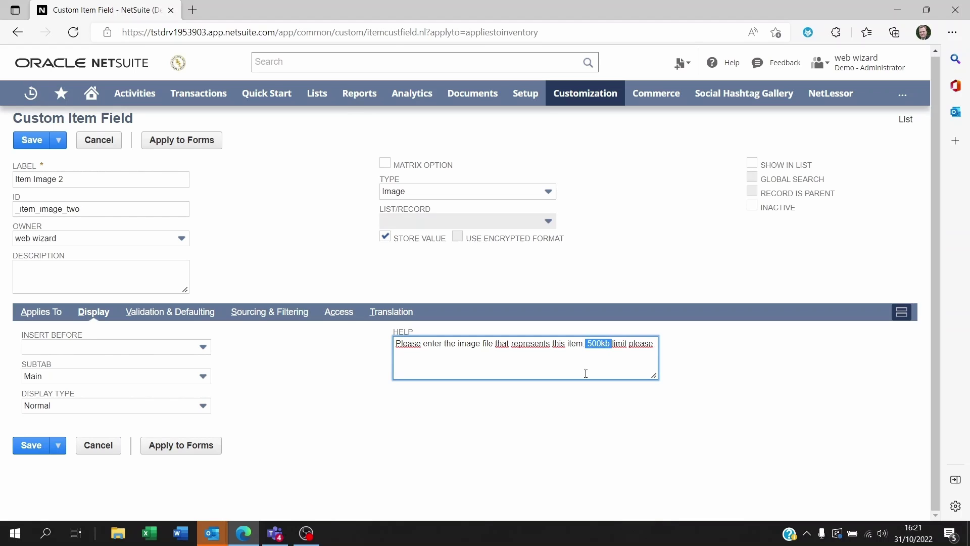
pyautogui.click(576, 405)
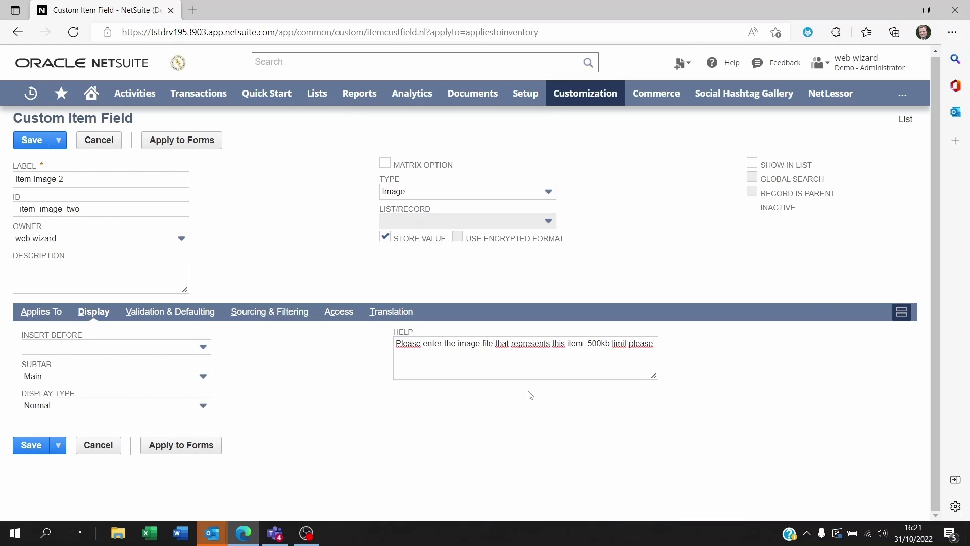
pyautogui.click(656, 345)
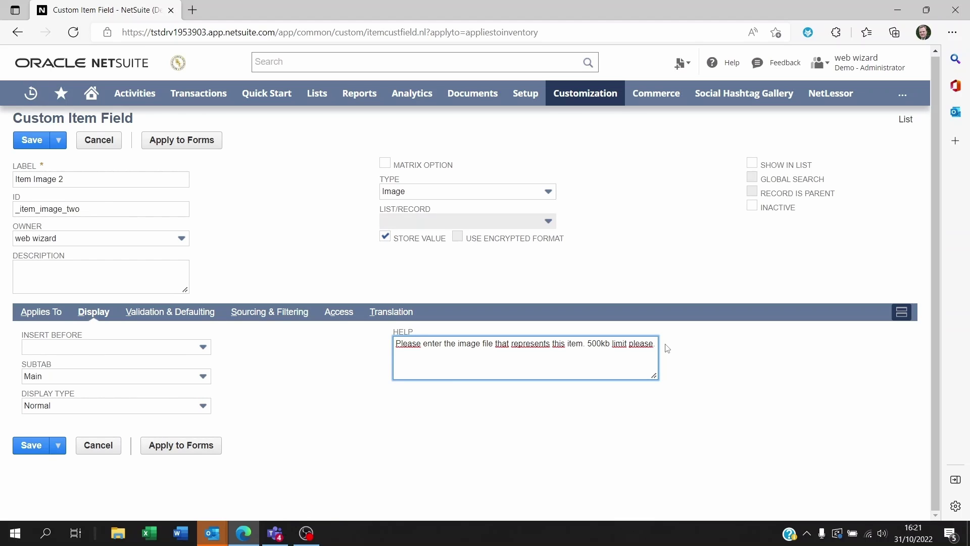
pyautogui.write('Width: 300px Height 500px.')
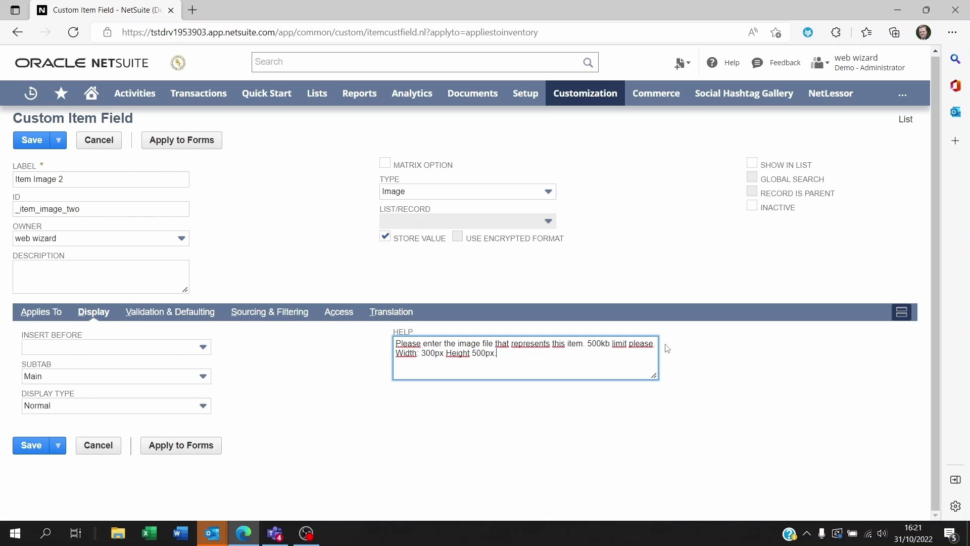
# Step: Save & Apply to Forms, keeping Item Image 2 shown on every Inventory Part form
pyautogui.click(701, 229)
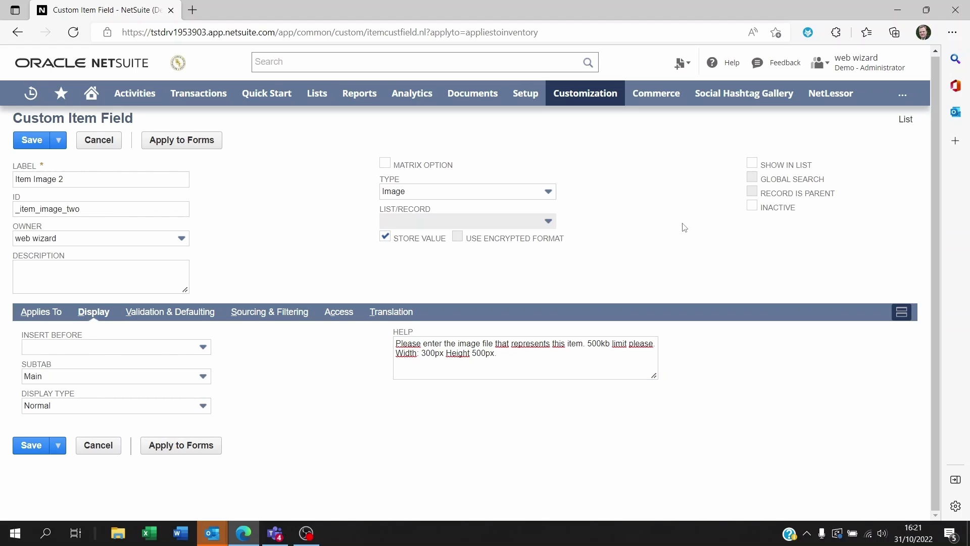
pyautogui.moveTo(59, 142)
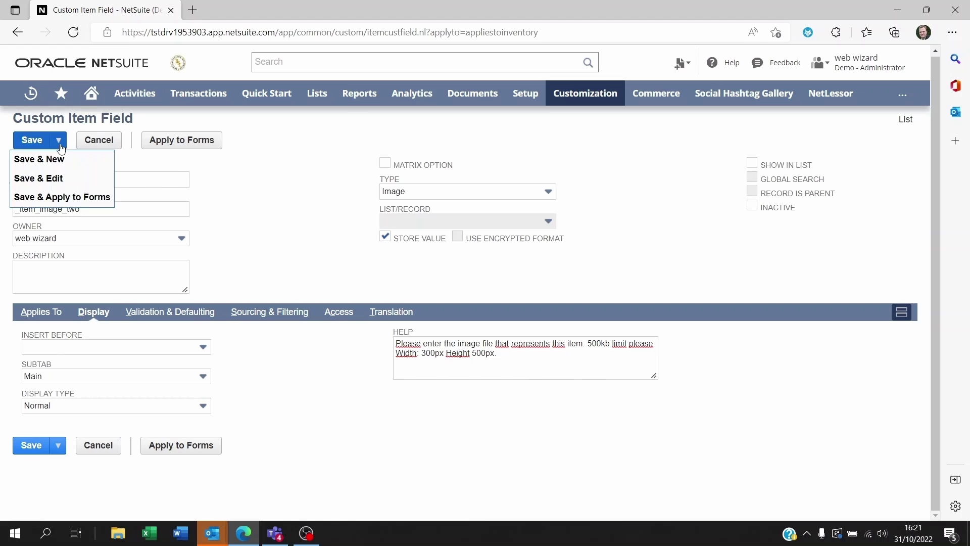
pyautogui.click(59, 178)
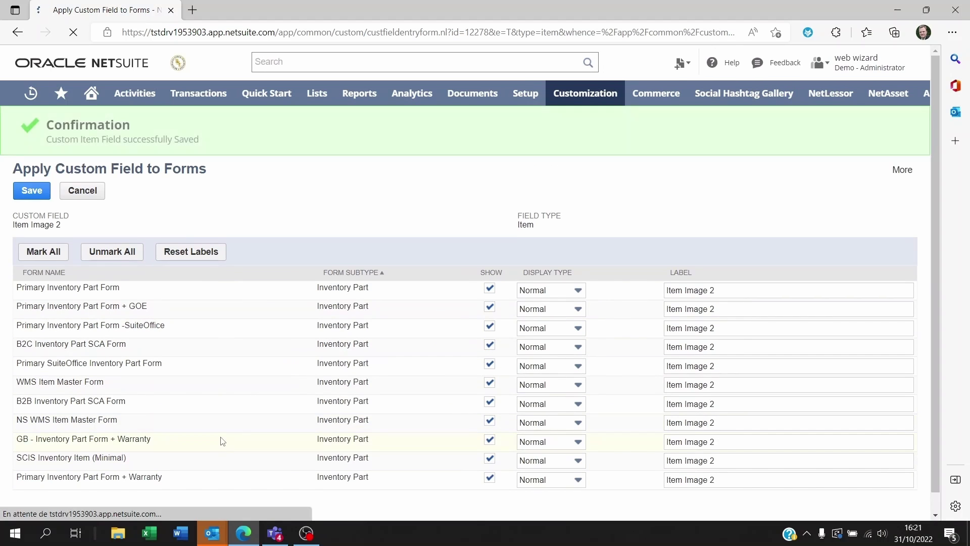
pyautogui.click(490, 268)
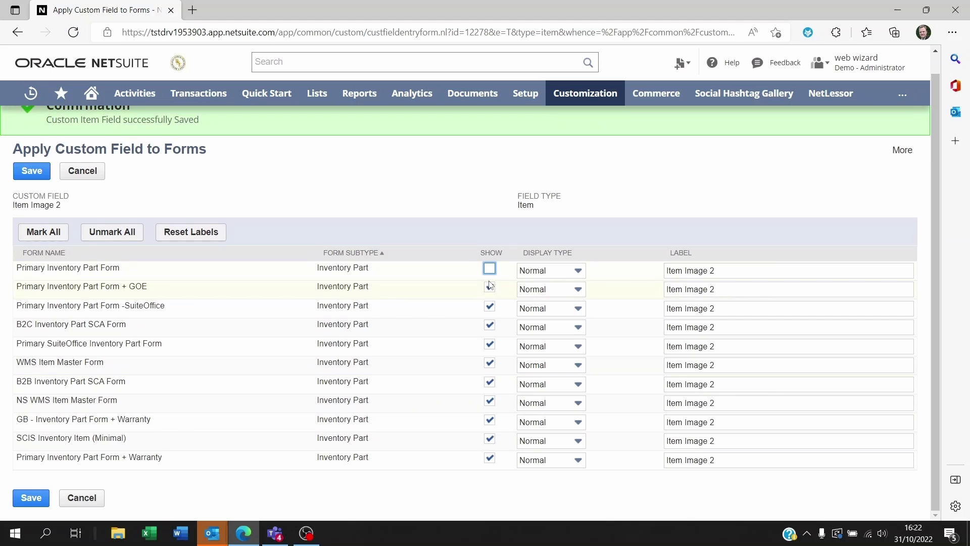
pyautogui.click(489, 287)
pyautogui.click(490, 287)
pyautogui.click(489, 268)
pyautogui.click(29, 171)
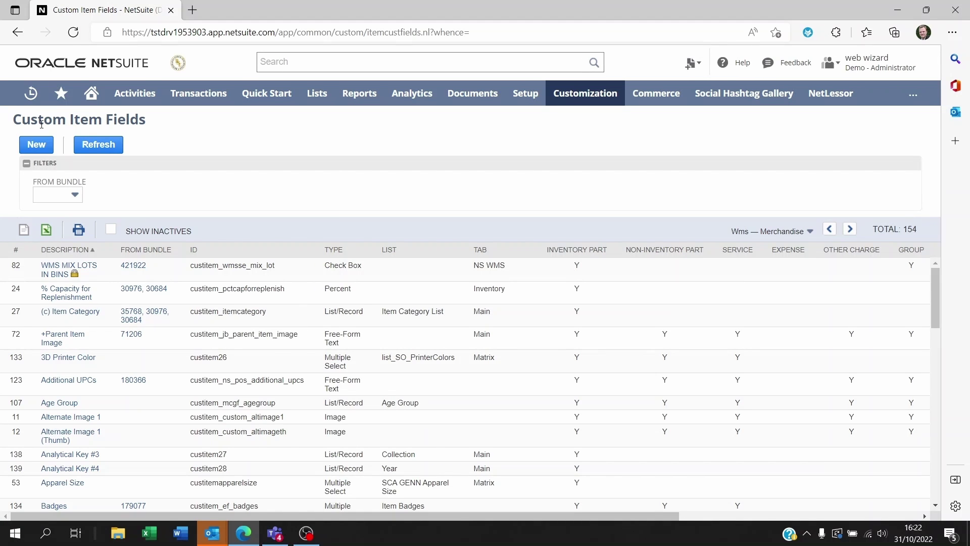
# Step: Reopen the Accessoires inventory item for editing from Recent Records
pyautogui.moveTo(31, 93)
pyautogui.moveTo(76, 152)
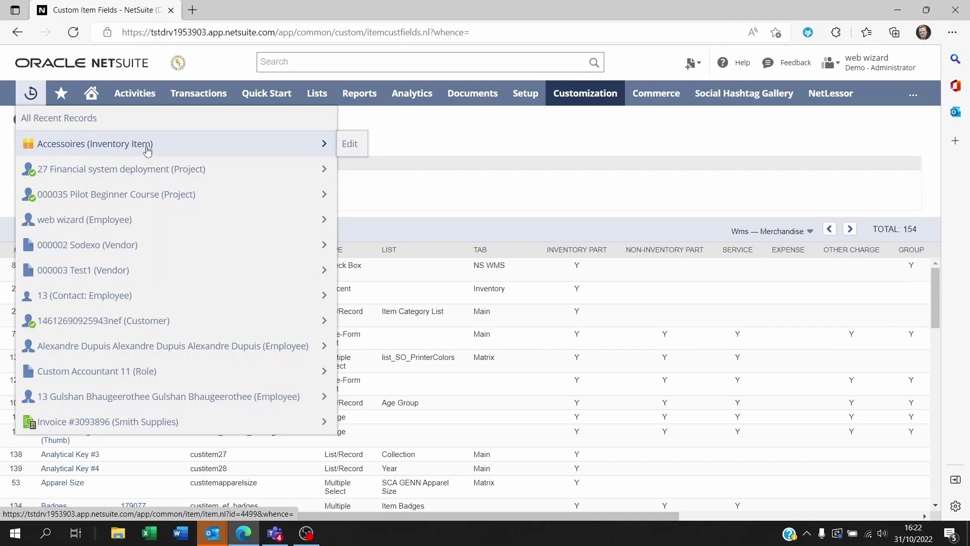
pyautogui.click(352, 145)
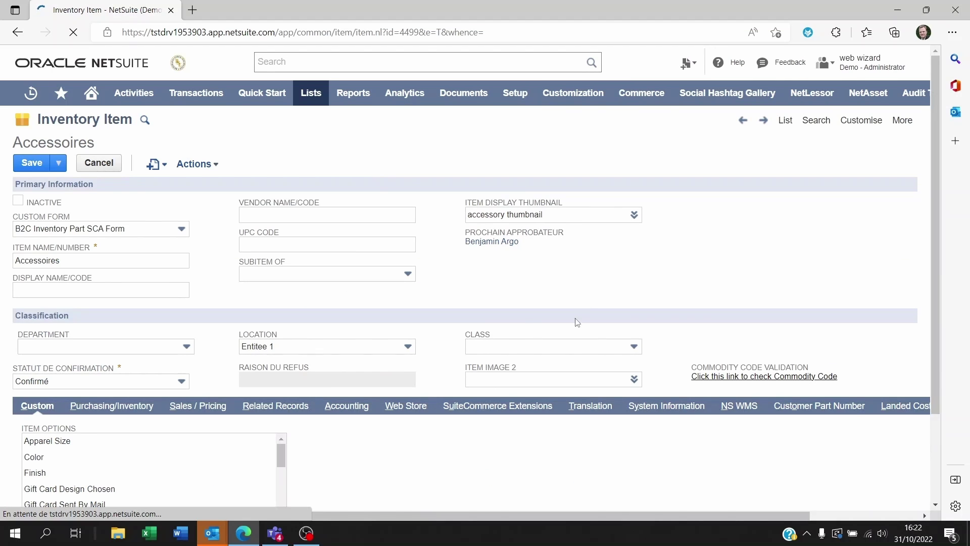
# Step: Choose 0000.media.multi.01.JPG for Item Image 2, then start a new image file upload
pyautogui.click(520, 382)
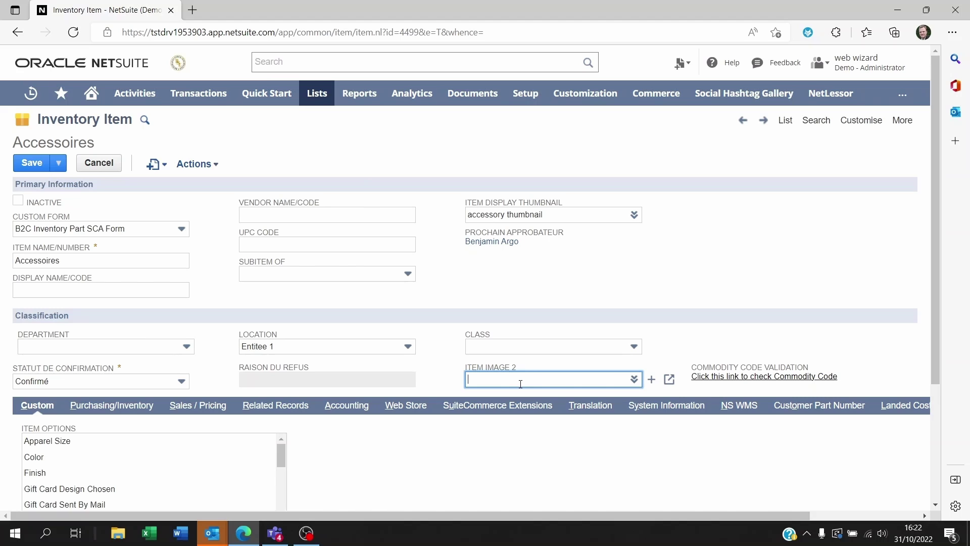
pyautogui.click(633, 379)
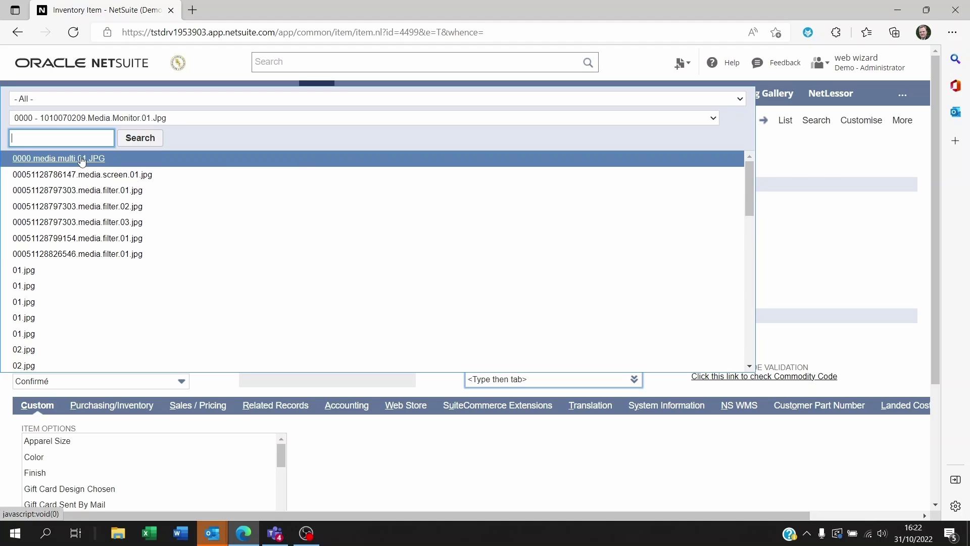
pyautogui.click(62, 160)
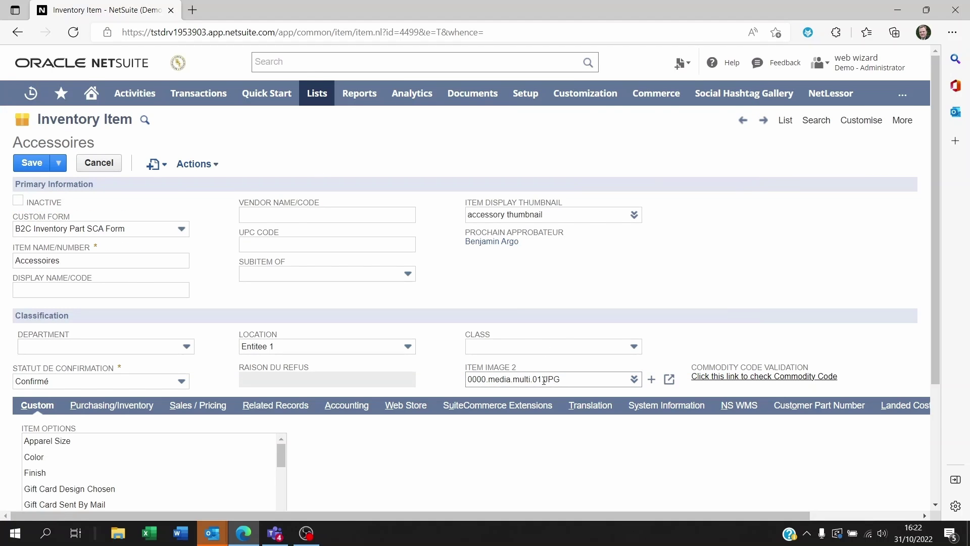
pyautogui.click(651, 380)
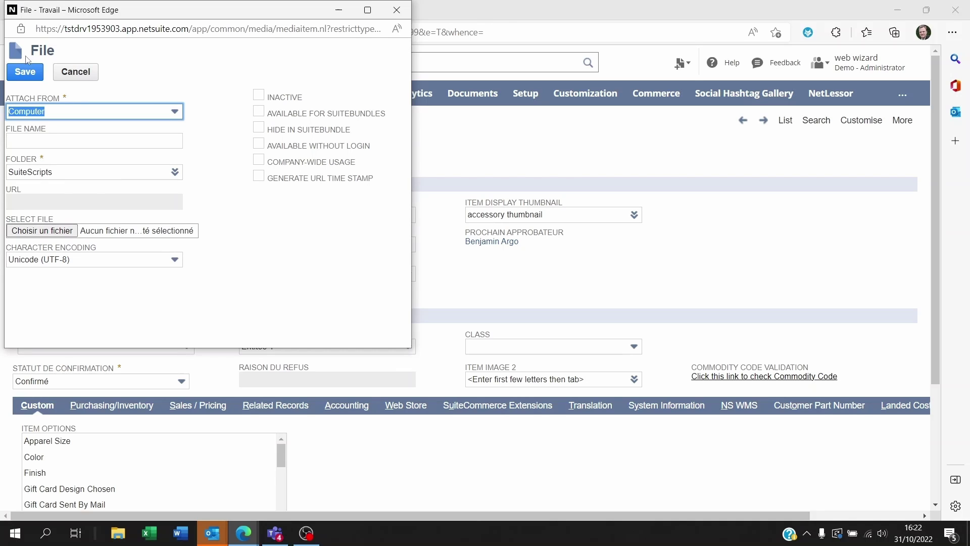
# Step: File the new upload in the Images folder found by searching 'image', then return to the item's image list
pyautogui.click(42, 172)
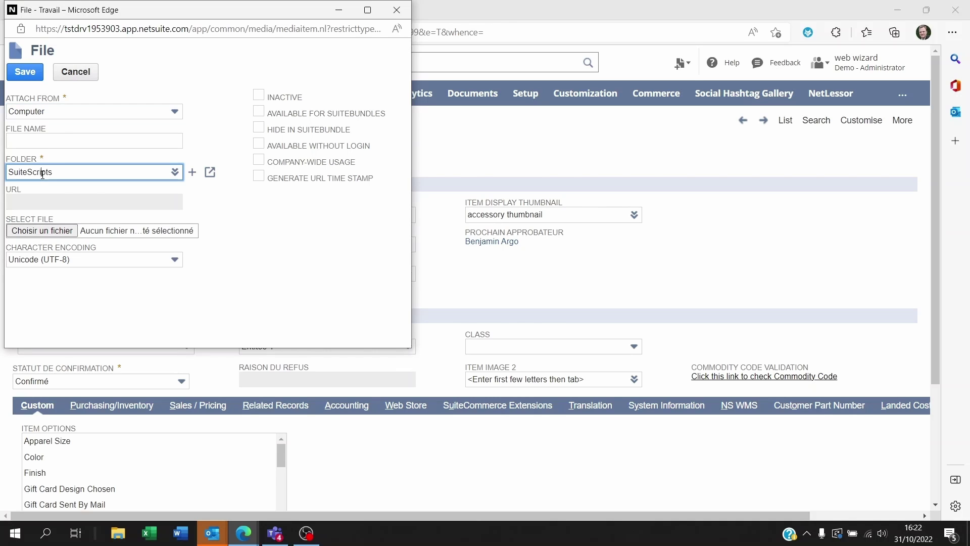
pyautogui.click(165, 190)
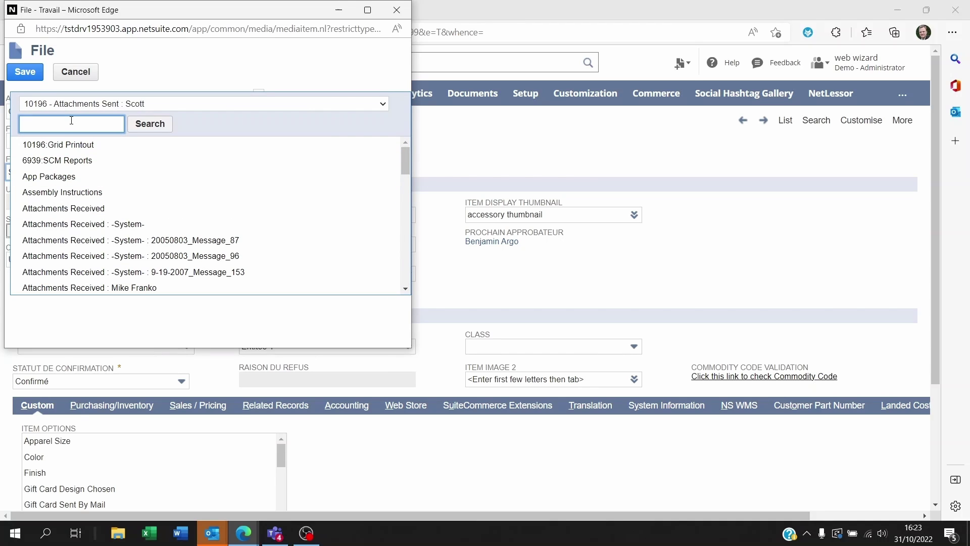
pyautogui.write('image')
pyautogui.click(160, 125)
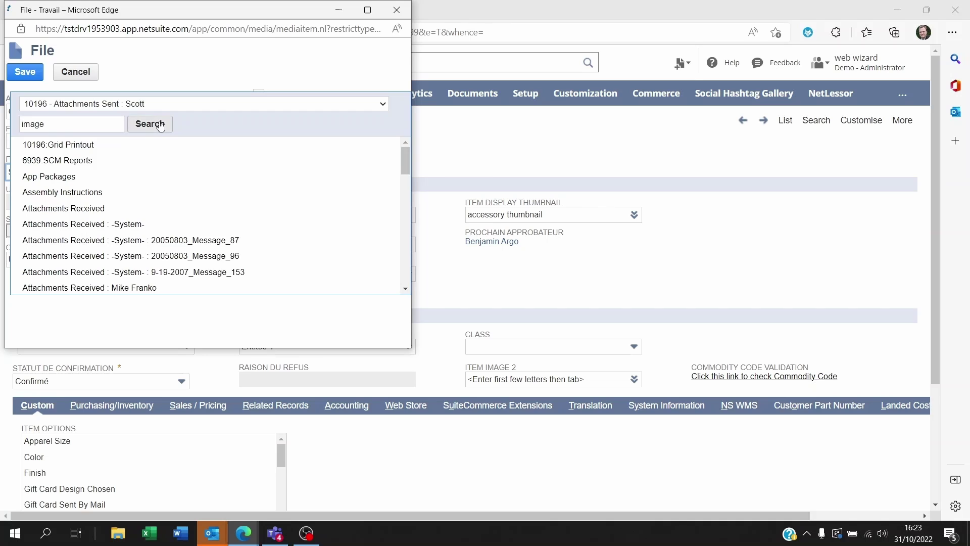
pyautogui.click(31, 161)
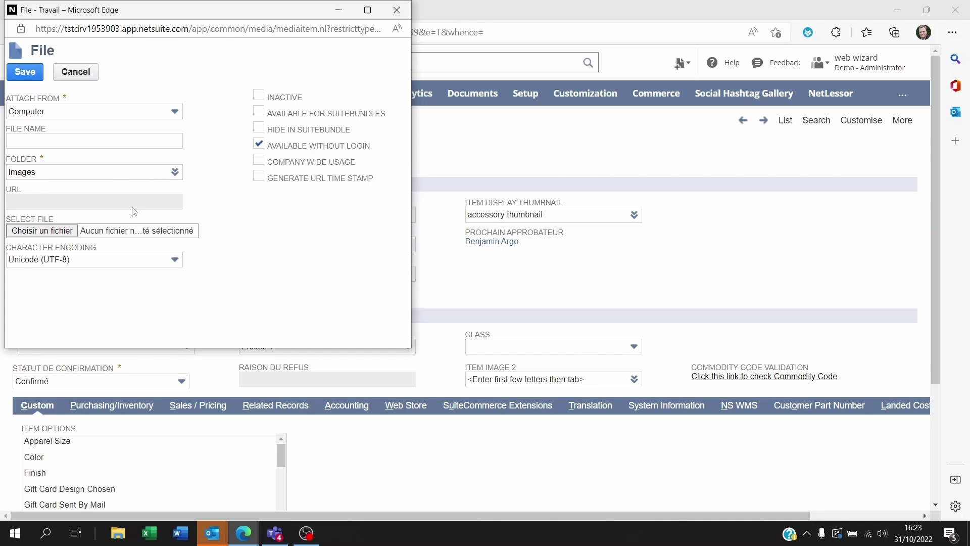
pyautogui.click(635, 387)
pyautogui.click(634, 379)
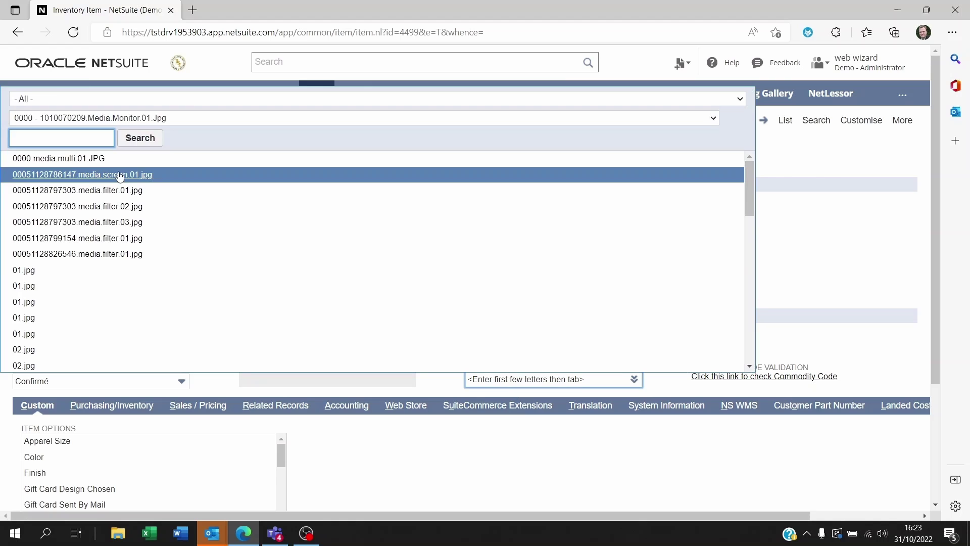
# Step: Set Item Image 2 to 00051128786147.media.screen.01.jpg and save Accessoires
pyautogui.click(303, 158)
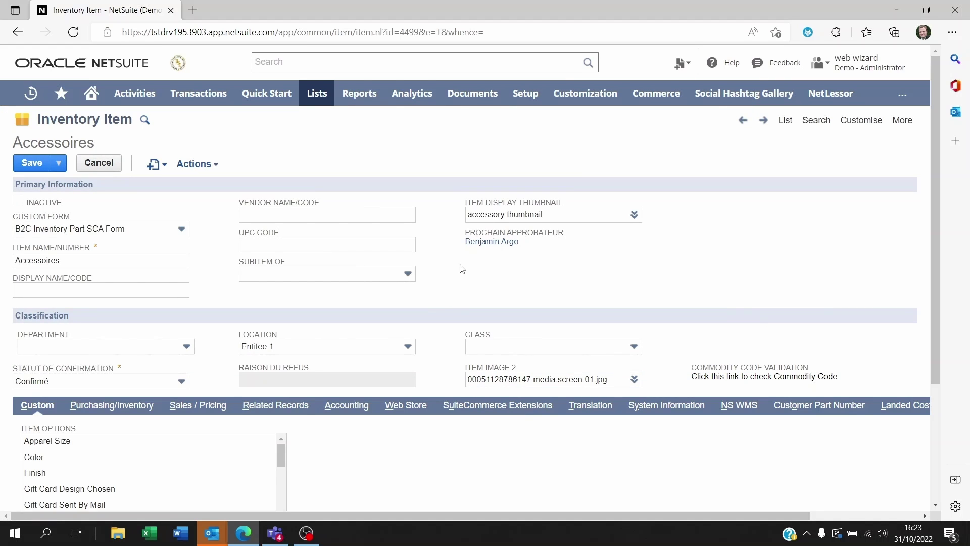
pyautogui.click(45, 163)
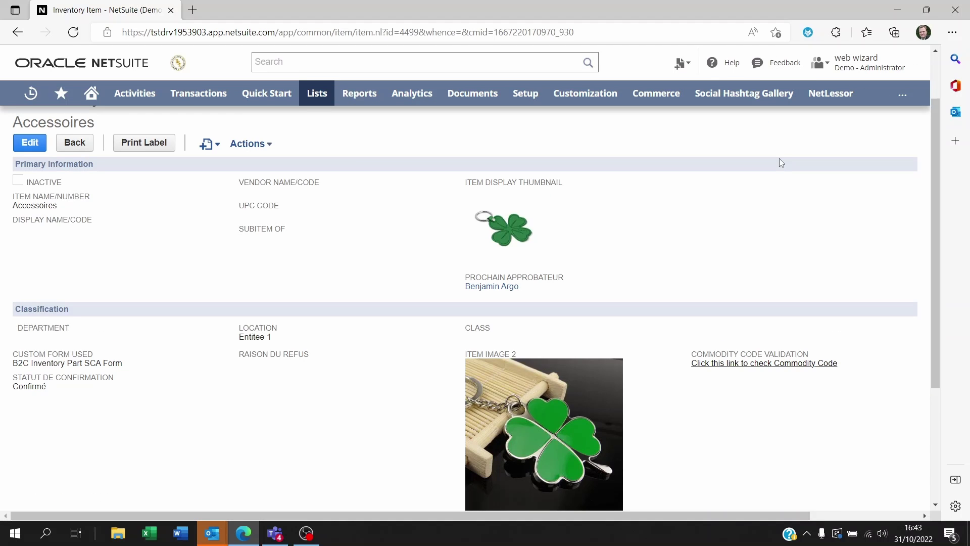
pyautogui.click(485, 355)
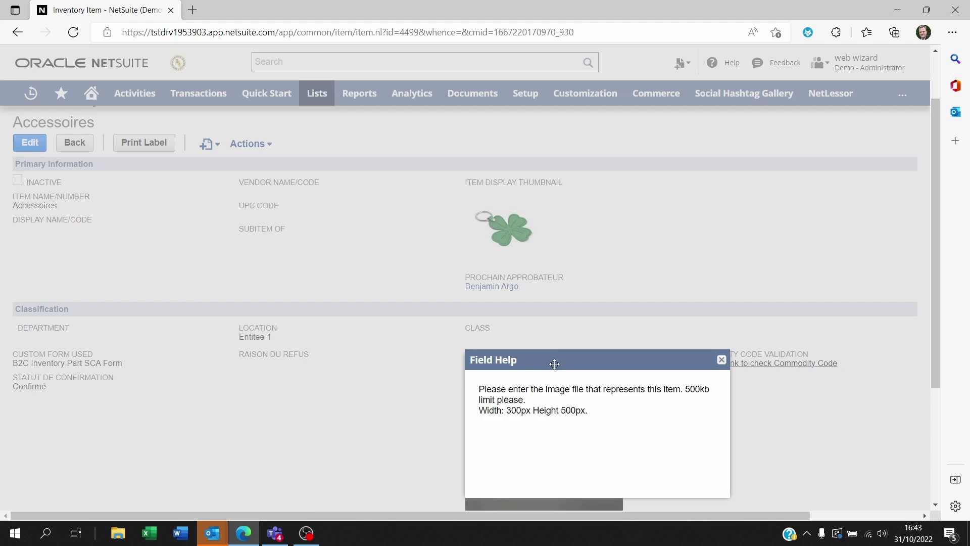
pyautogui.moveTo(554, 364); pyautogui.dragTo(596, 180)
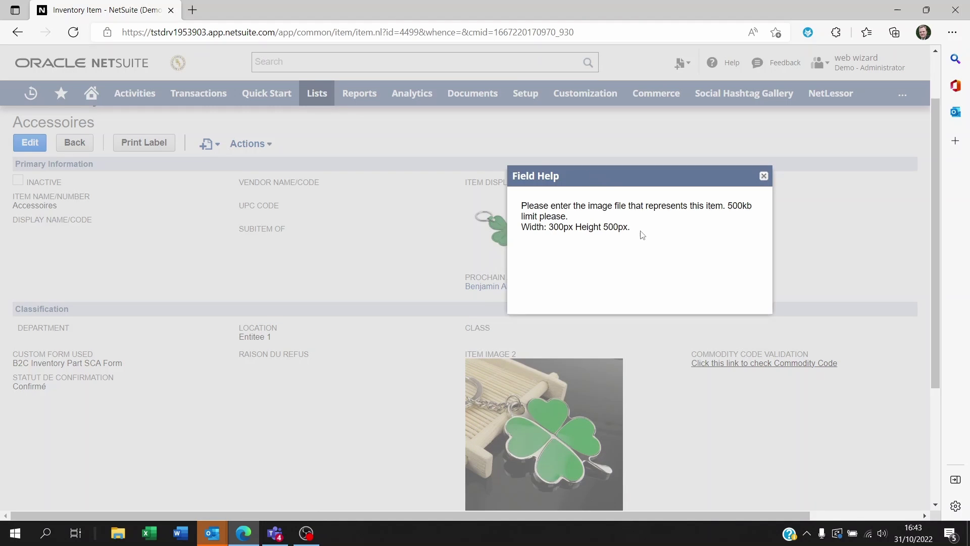
pyautogui.moveTo(642, 235); pyautogui.dragTo(528, 178)
pyautogui.click(628, 256)
pyautogui.moveTo(728, 206); pyautogui.dragTo(753, 207)
pyautogui.click(558, 216)
pyautogui.moveTo(539, 216); pyautogui.dragTo(636, 232)
pyautogui.click(623, 244)
pyautogui.click(763, 176)
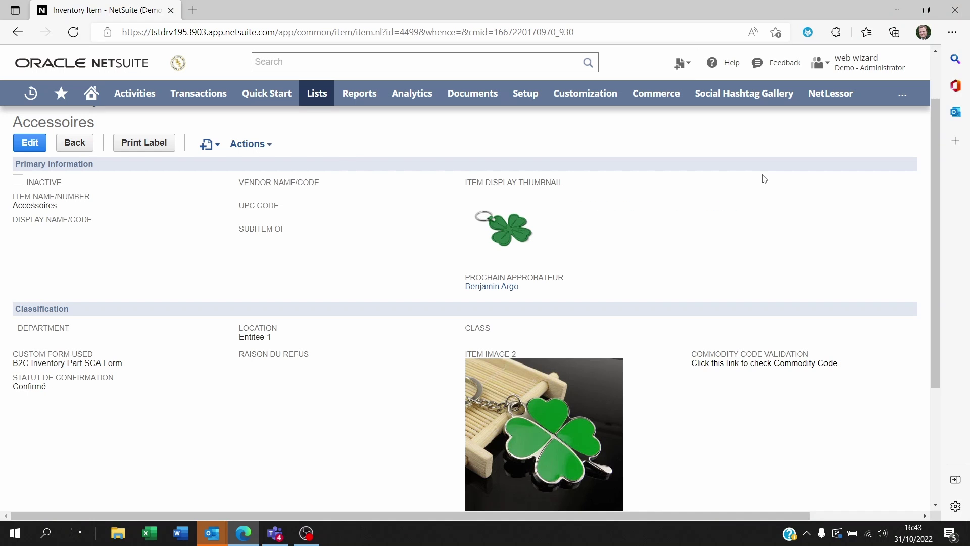